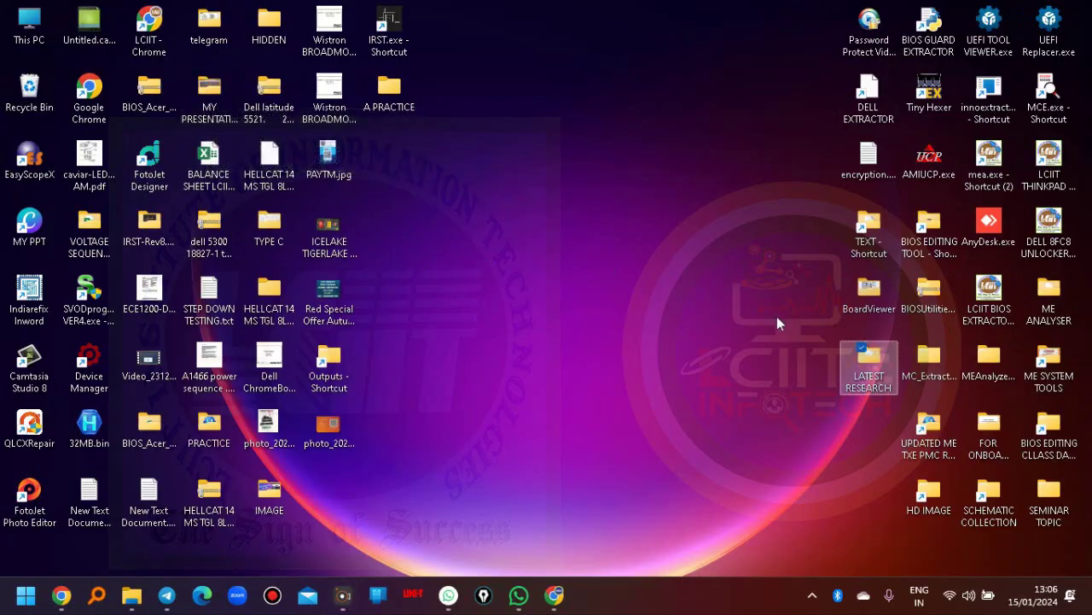
{"action": "double_click", "coordinate": [855, 365]}
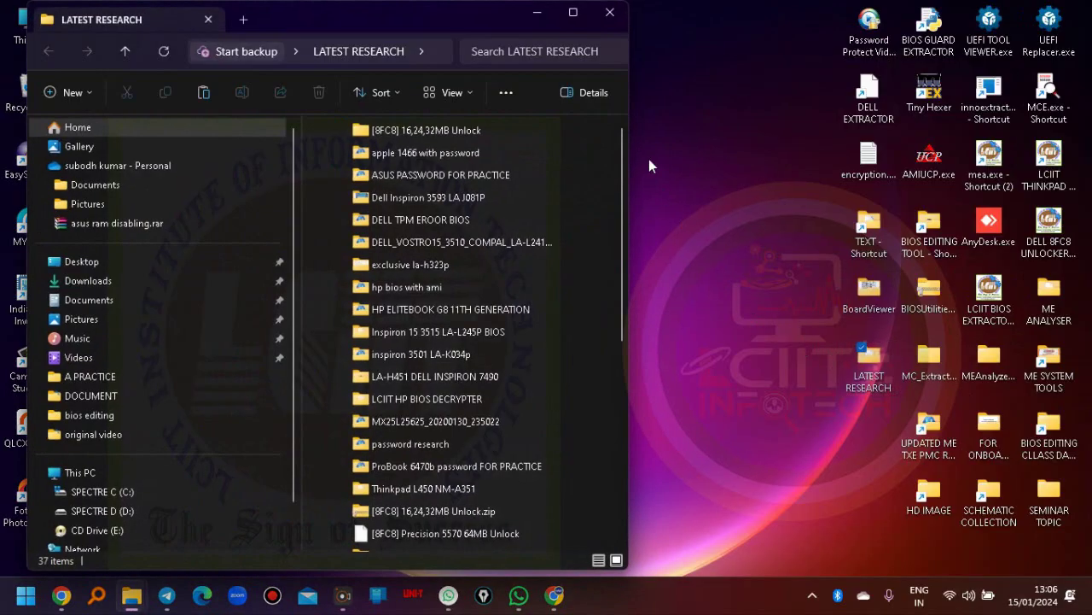
{"action": "left_click", "coordinate": [573, 13]}
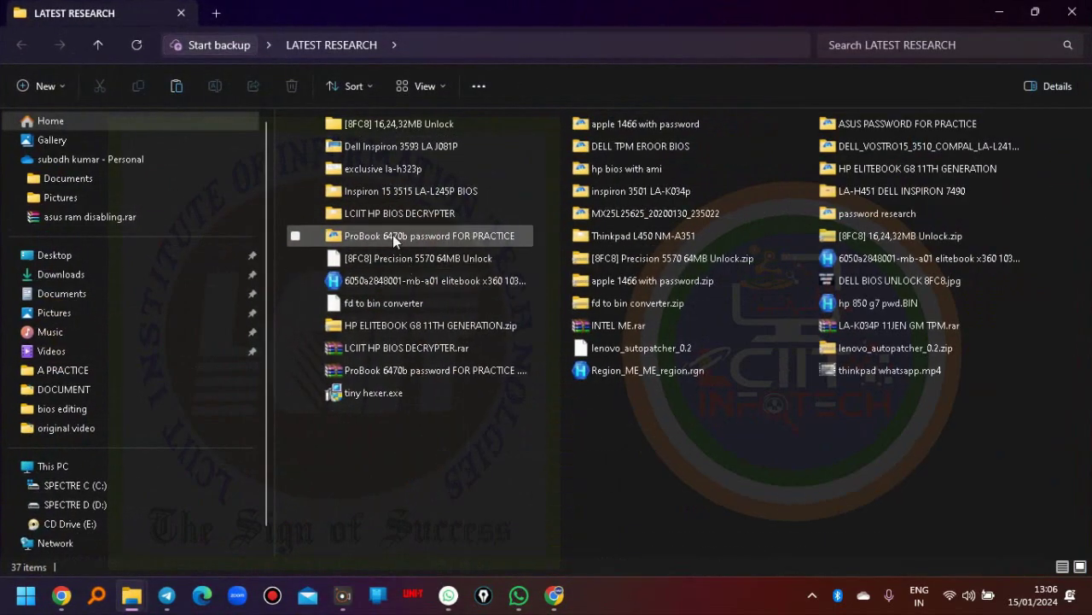
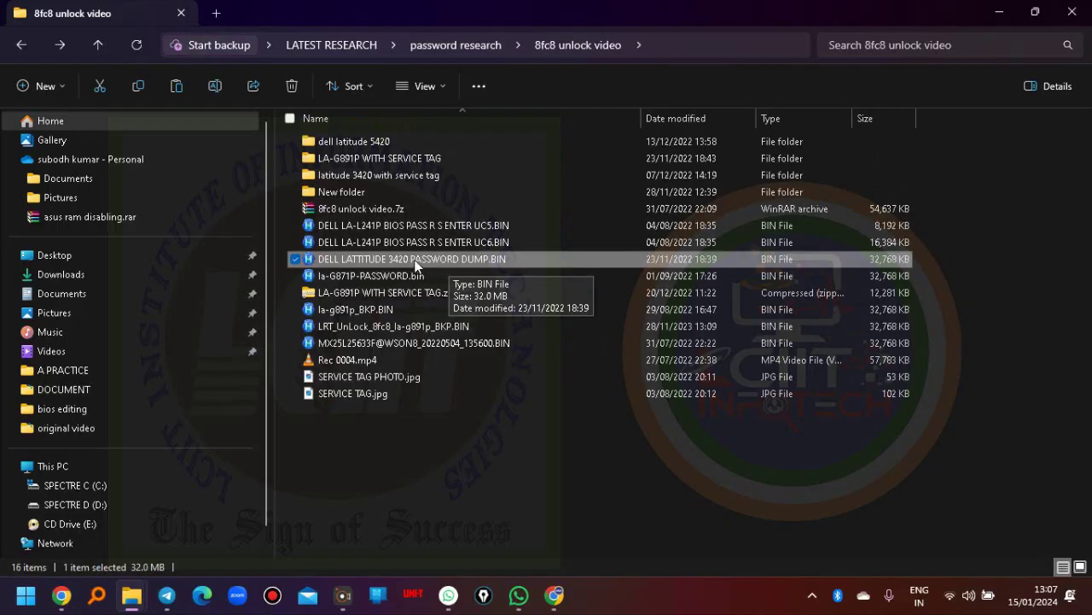
{"action": "double_click", "coordinate": [350, 175]}
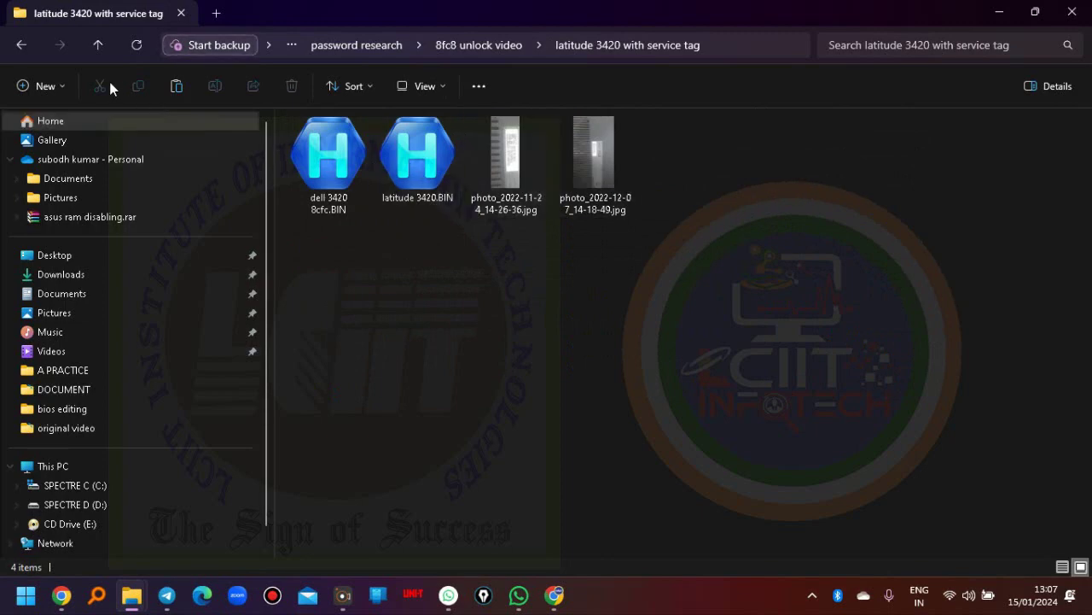
{"action": "left_click", "coordinate": [21, 45]}
{"action": "left_click", "coordinate": [387, 158]}
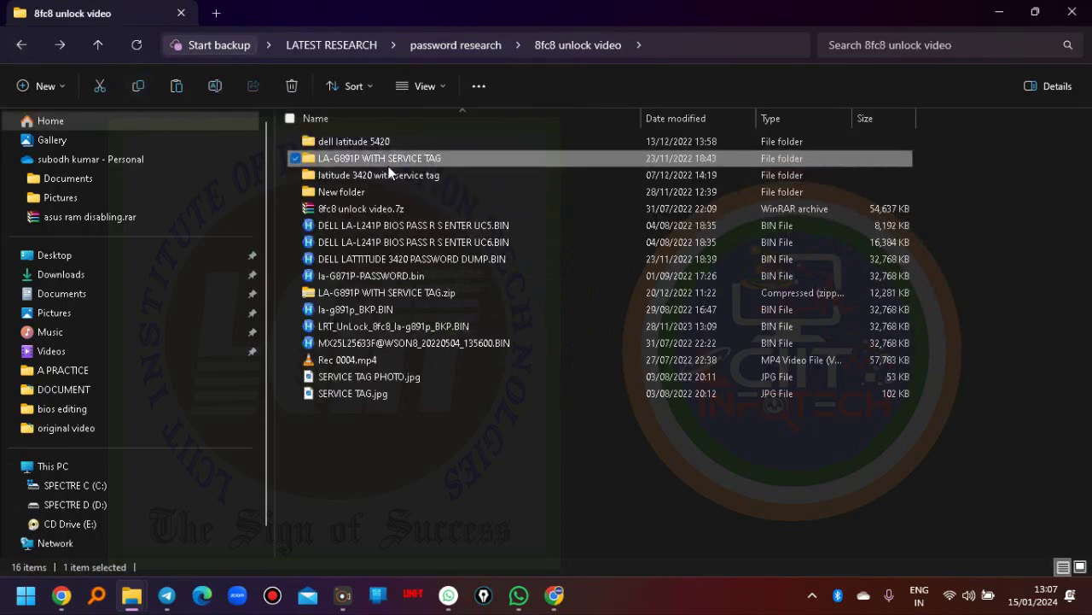
{"action": "double_click", "coordinate": [388, 163]}
View photo_2022-11-23_18-42-07.jpg to check the laptop's administrator password screen and system number suffix, and close it.
{"action": "left_click", "coordinate": [412, 167]}
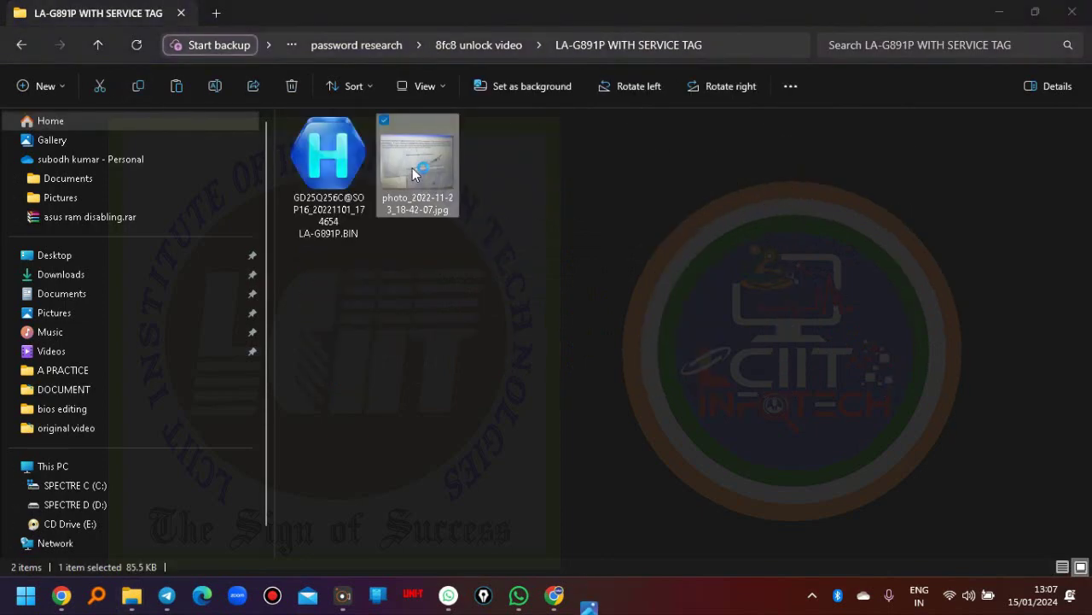
{"action": "double_click", "coordinate": [412, 167]}
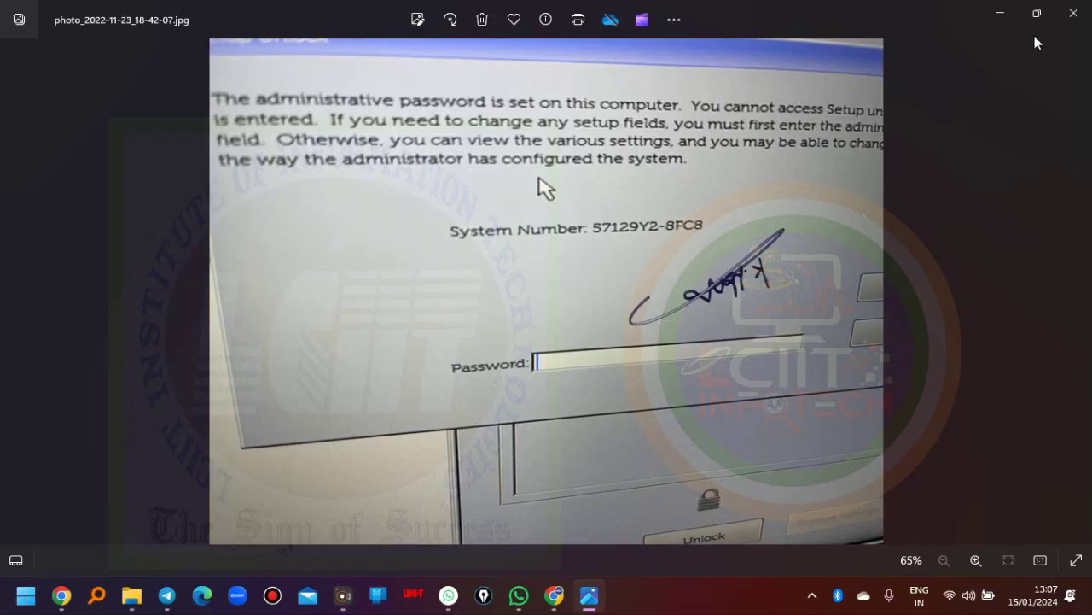
{"action": "left_click", "coordinate": [1073, 15]}
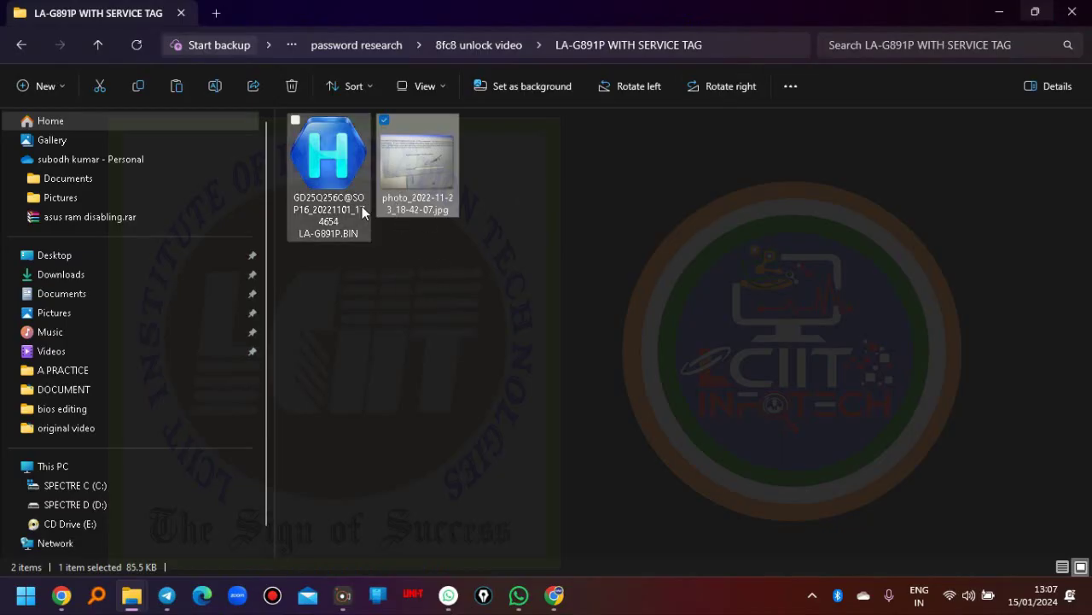
{"action": "mouse_move", "coordinate": [362, 211]}
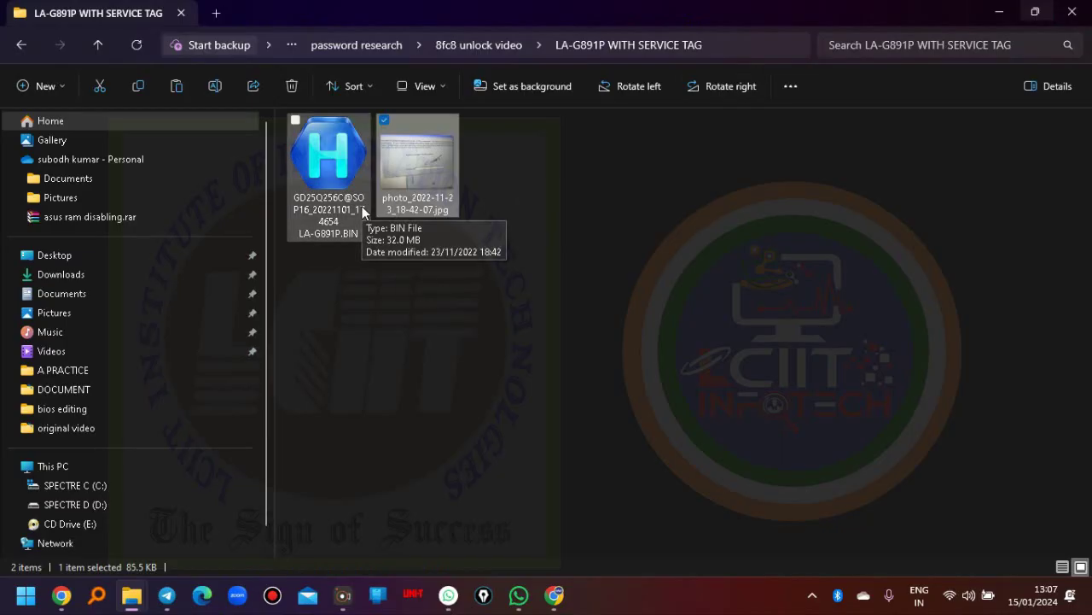
{"action": "left_click", "coordinate": [1035, 12]}
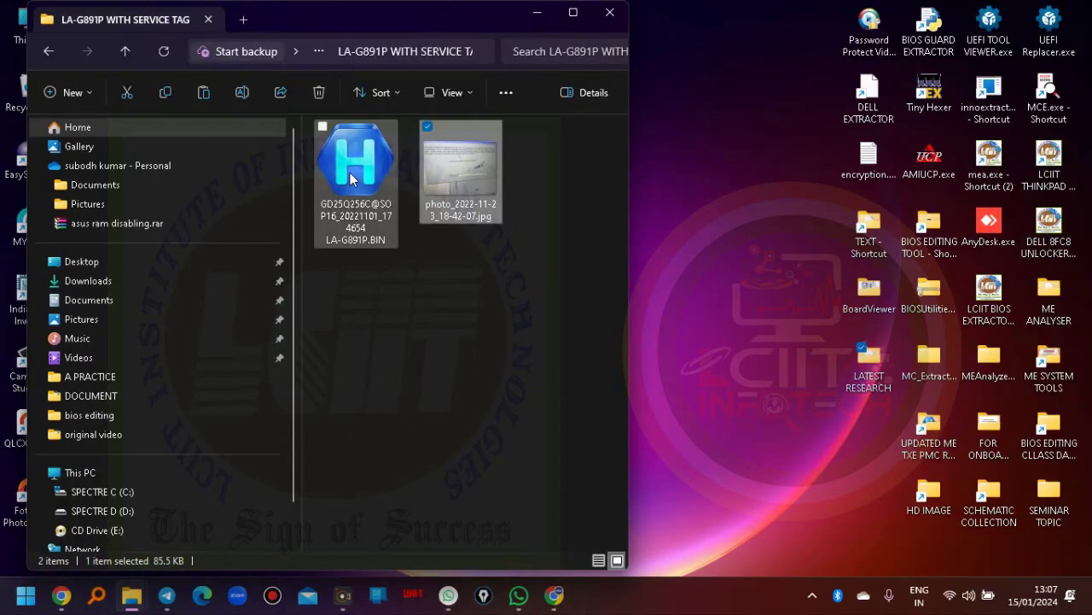
{"action": "left_click_drag", "start_coordinate": [354, 180], "coordinate": [1049, 224]}
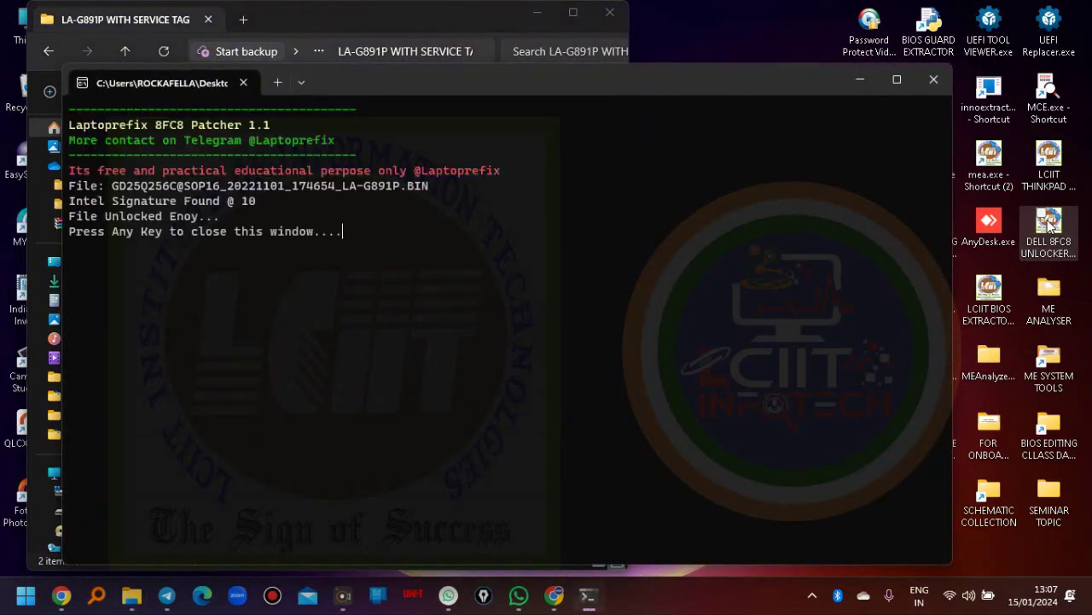
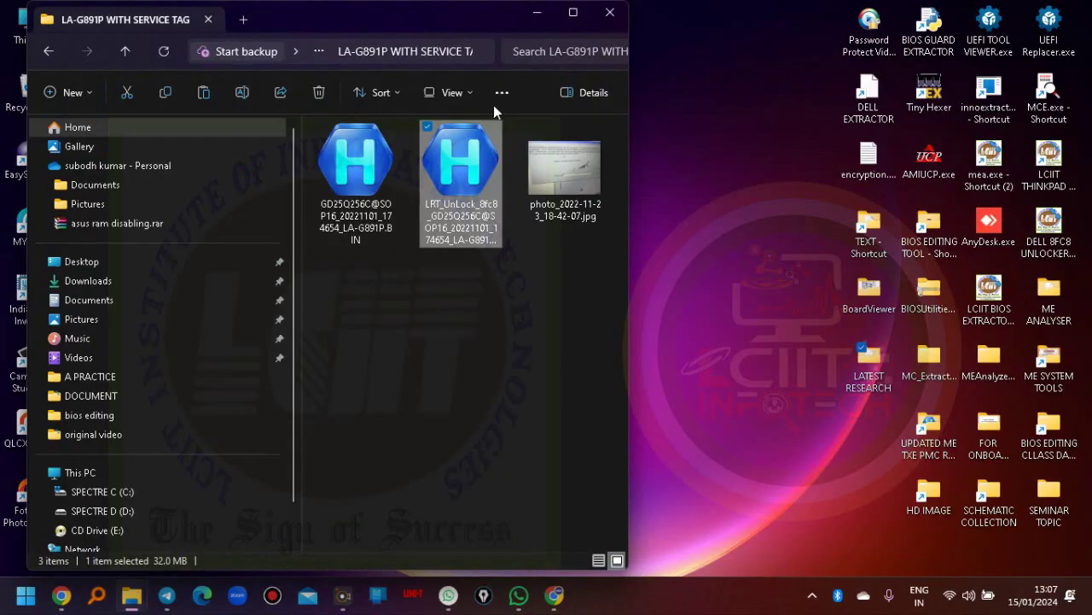
Examine the original LA-G891P dump, the LRT_UnLock_8fc8 file and the photo of the password screen.
{"action": "left_click", "coordinate": [573, 13]}
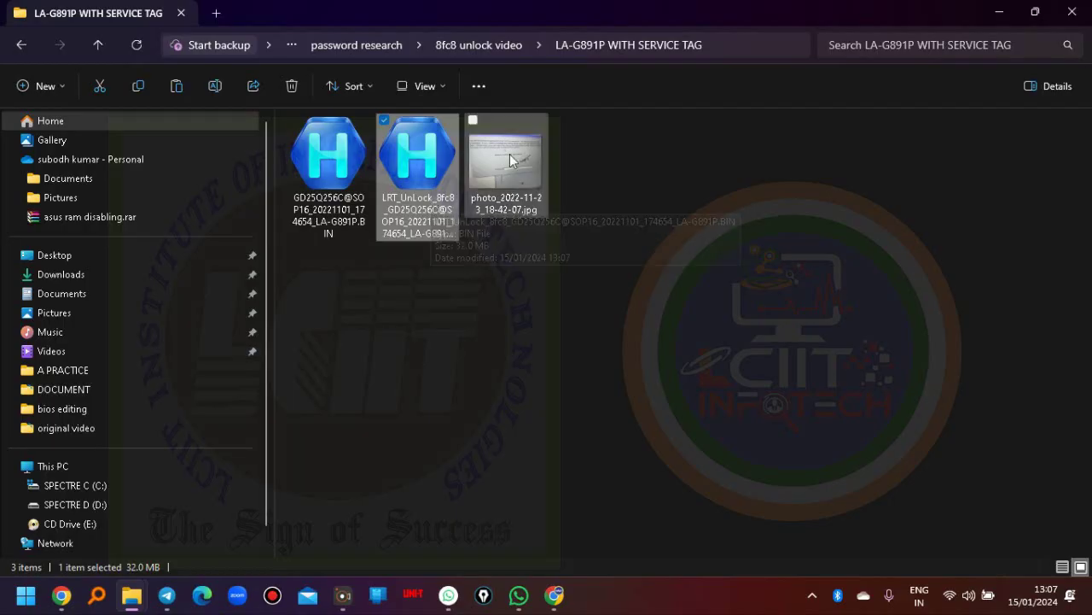
{"action": "left_click", "coordinate": [1035, 13]}
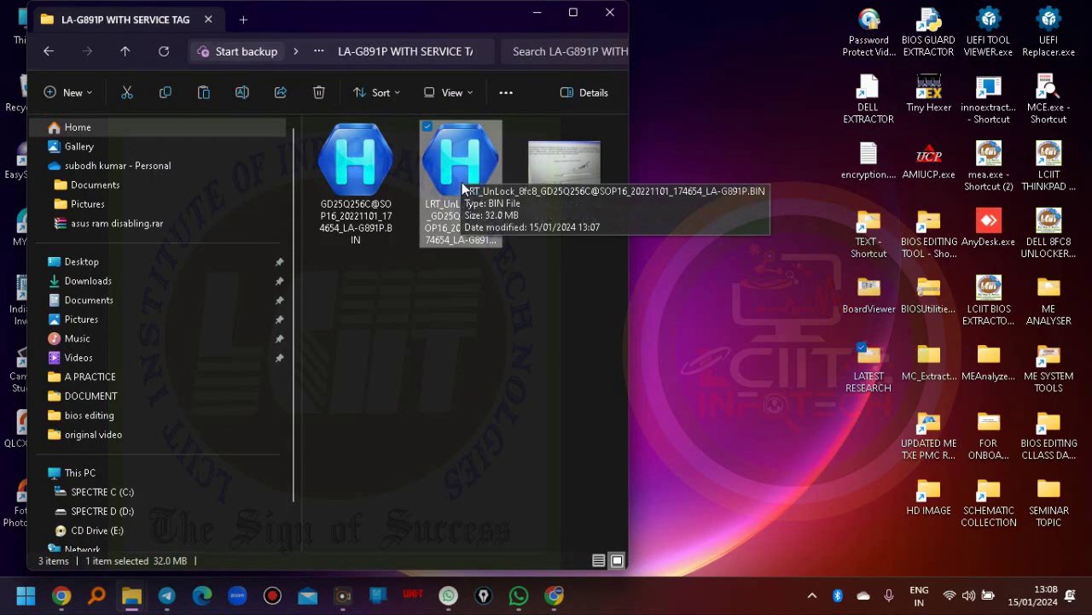
{"action": "left_click", "coordinate": [363, 171]}
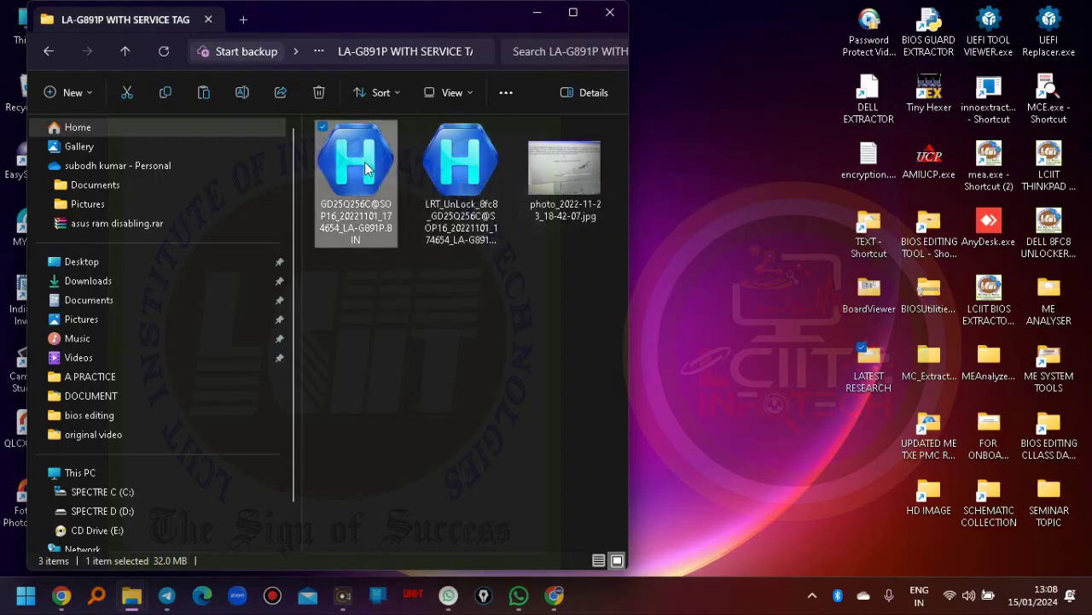
{"action": "left_click", "coordinate": [456, 183]}
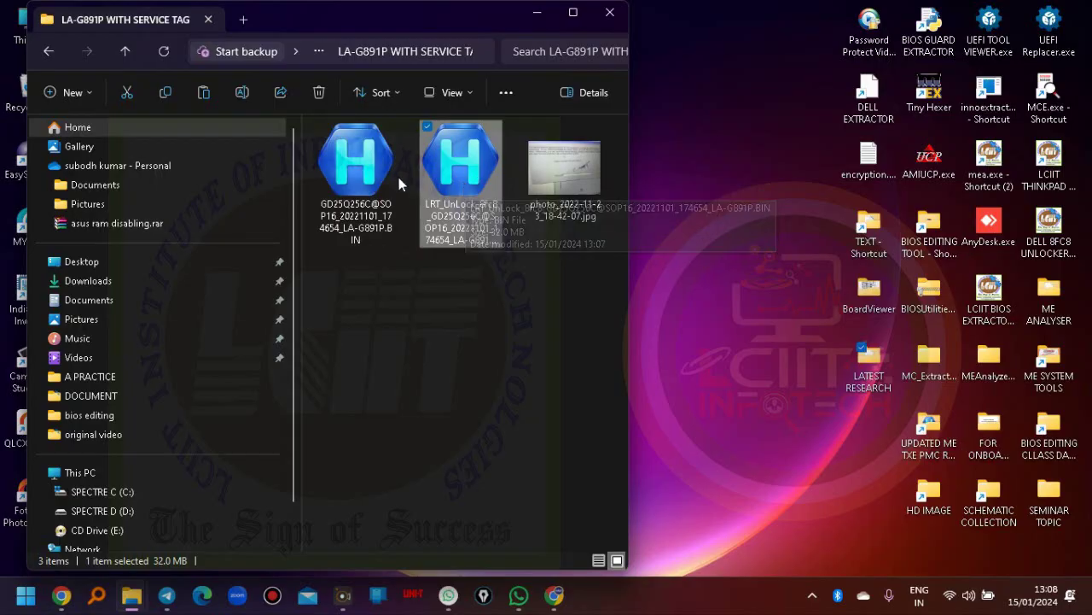
{"action": "left_click", "coordinate": [373, 181]}
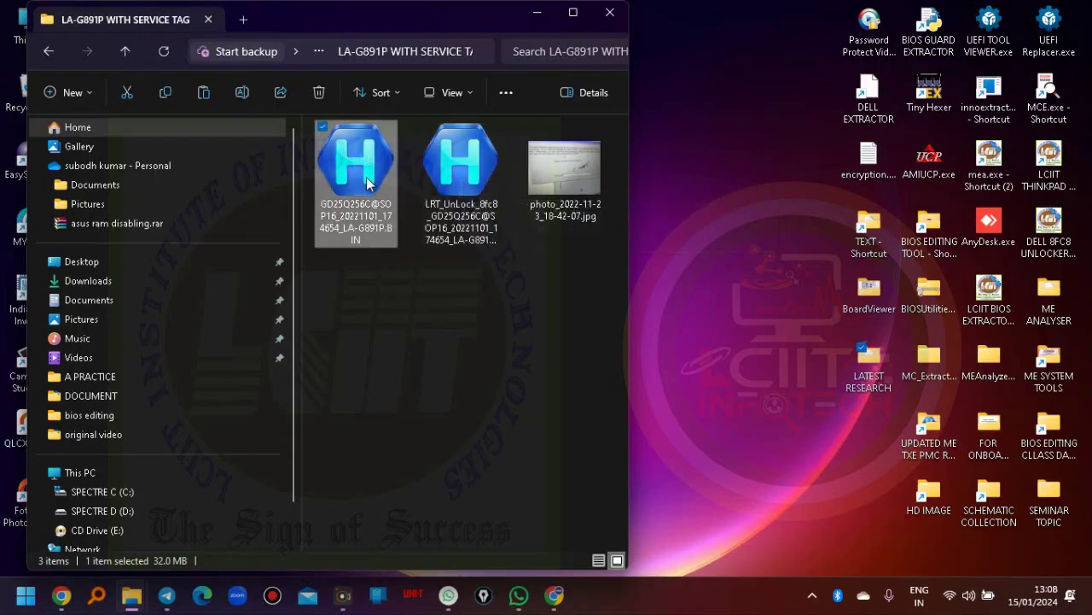
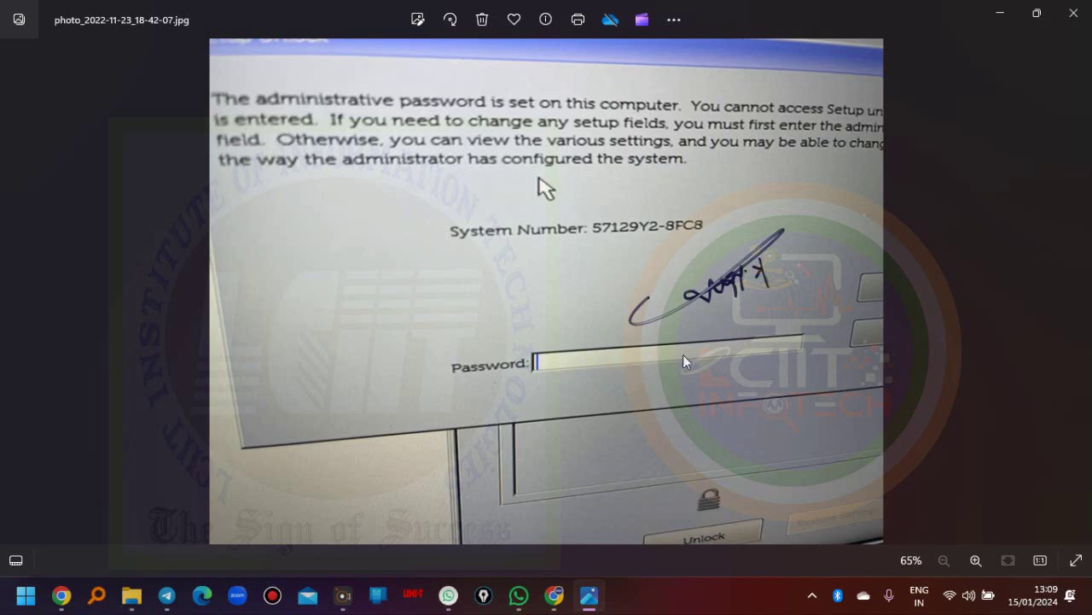
{"action": "left_click", "coordinate": [1073, 13]}
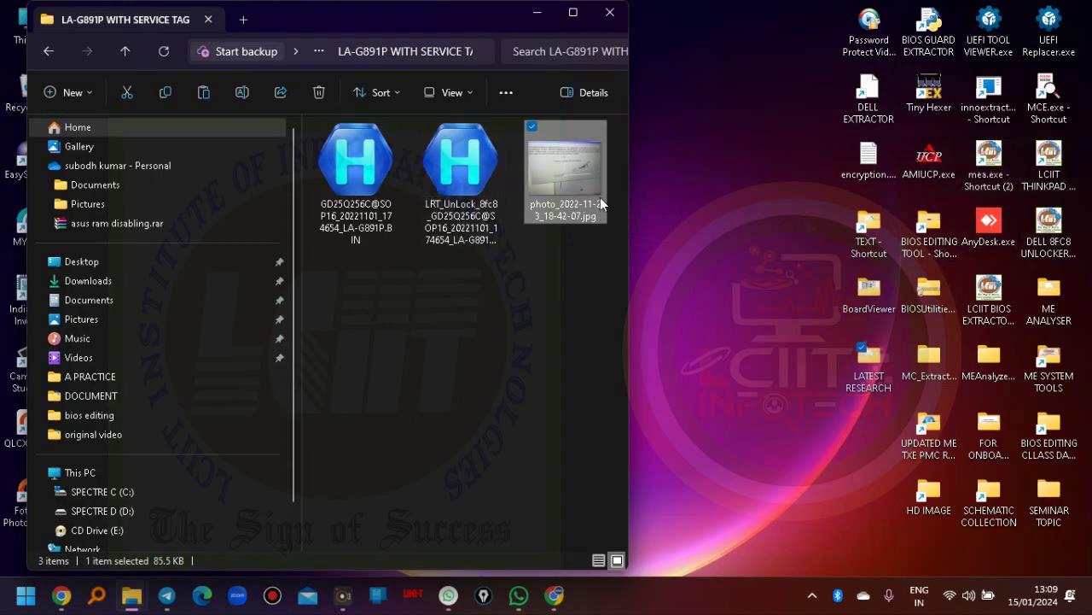
Inspect the files in the latitude 3420 with service tag folder, including the details of dell 3420 8cfc.BIN.
{"action": "left_click", "coordinate": [44, 49]}
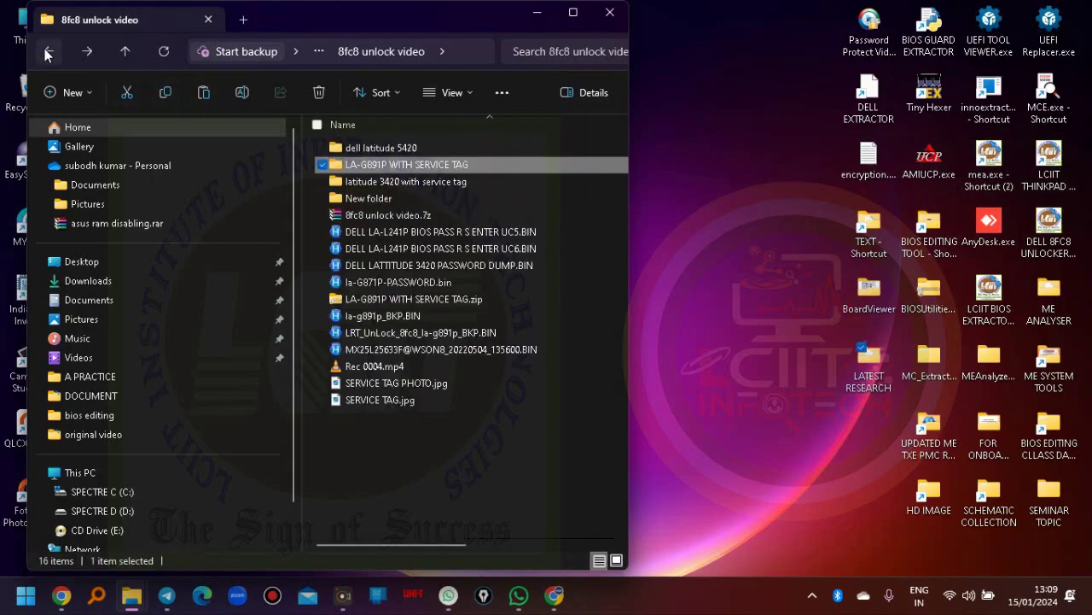
{"action": "left_click", "coordinate": [413, 186]}
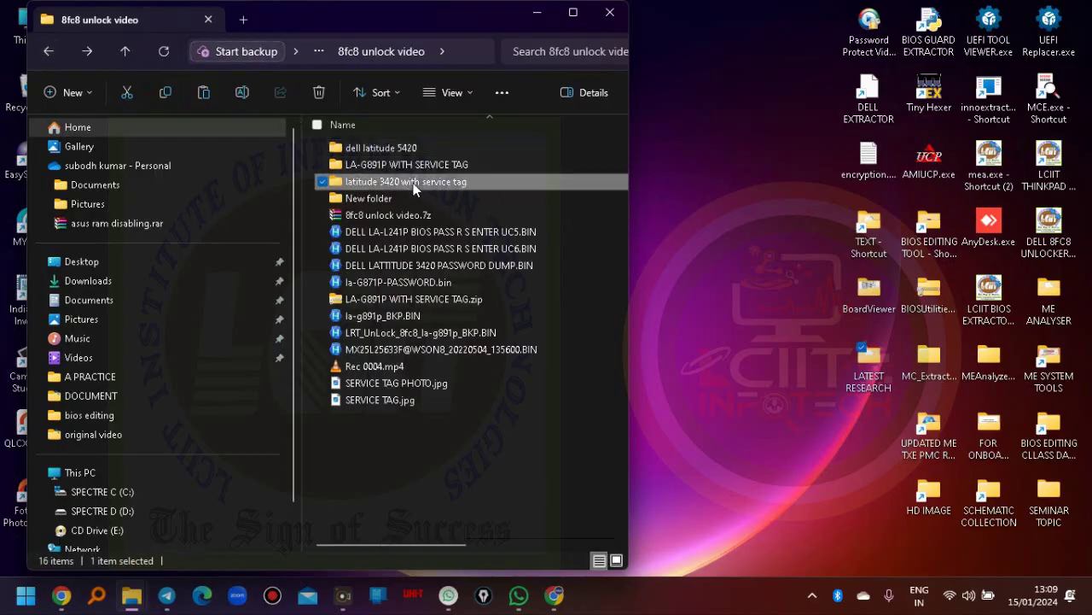
{"action": "double_click", "coordinate": [413, 183]}
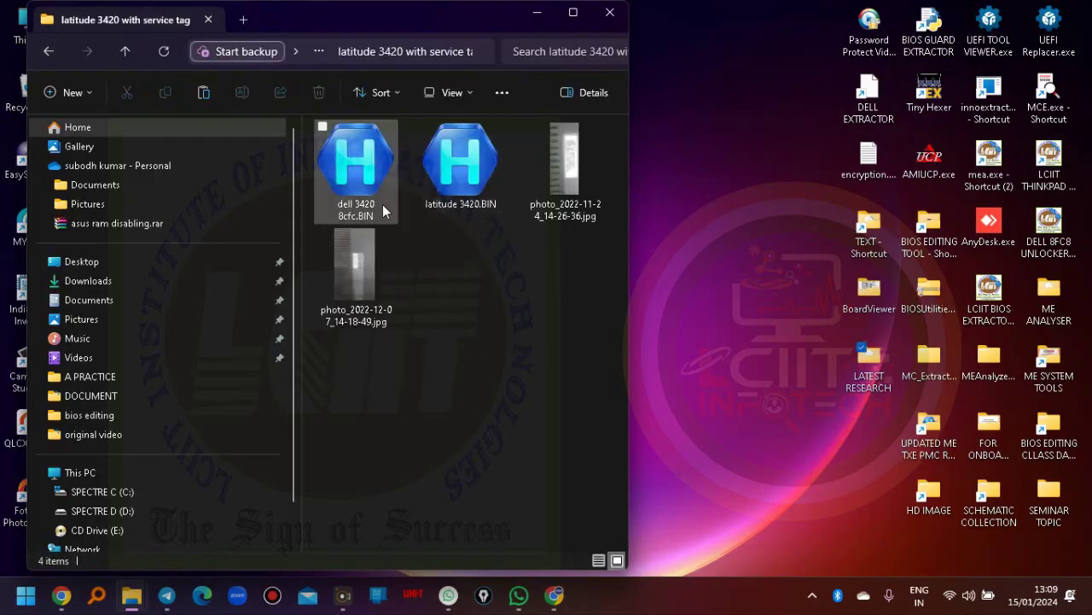
{"action": "left_click", "coordinate": [573, 12]}
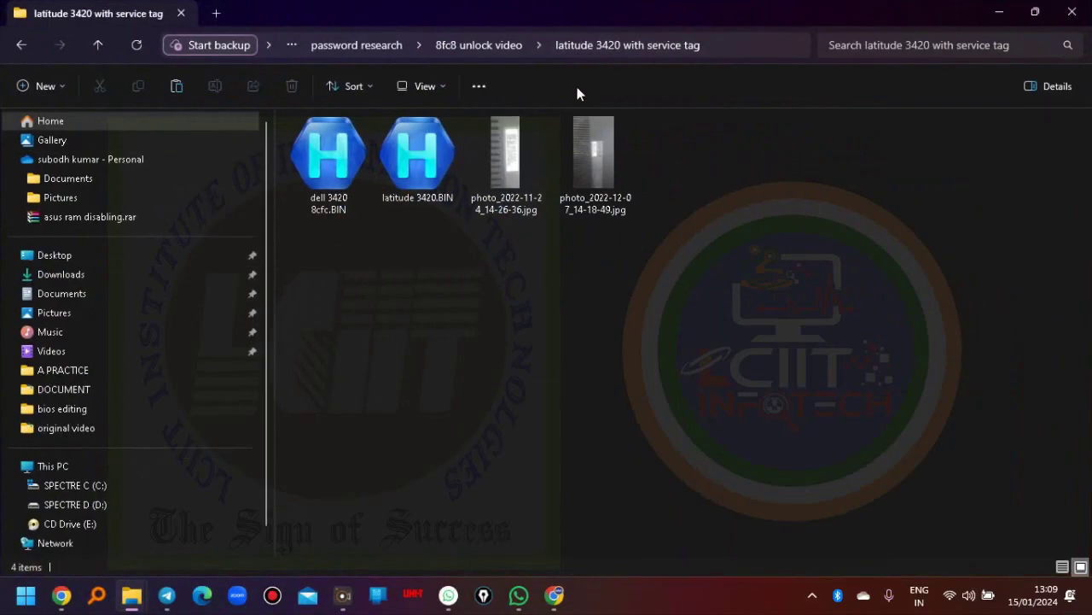
{"action": "left_click", "coordinate": [1031, 13]}
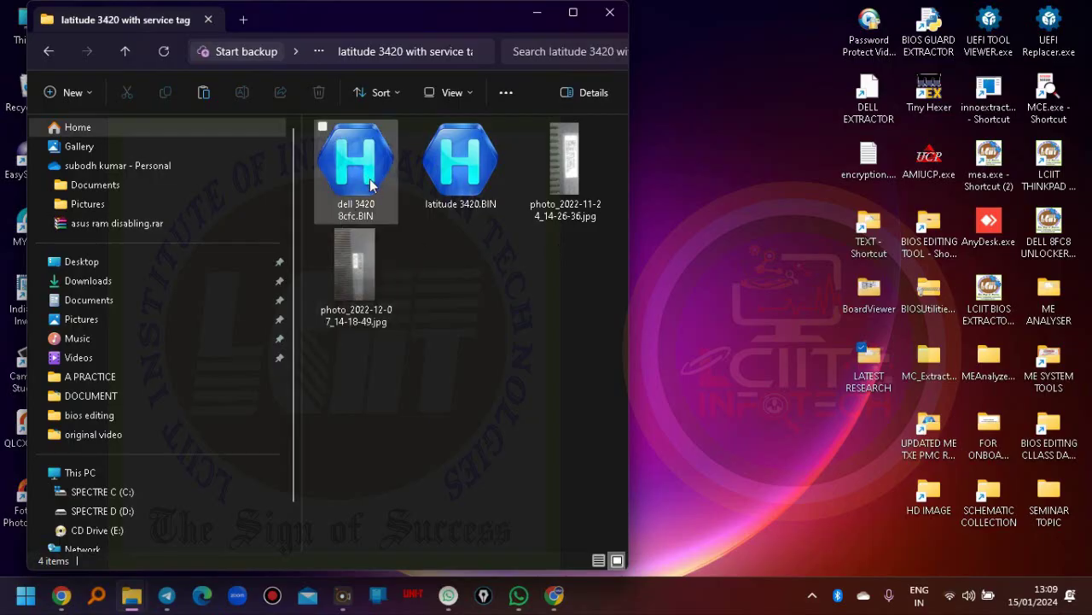
{"action": "mouse_move", "coordinate": [369, 184]}
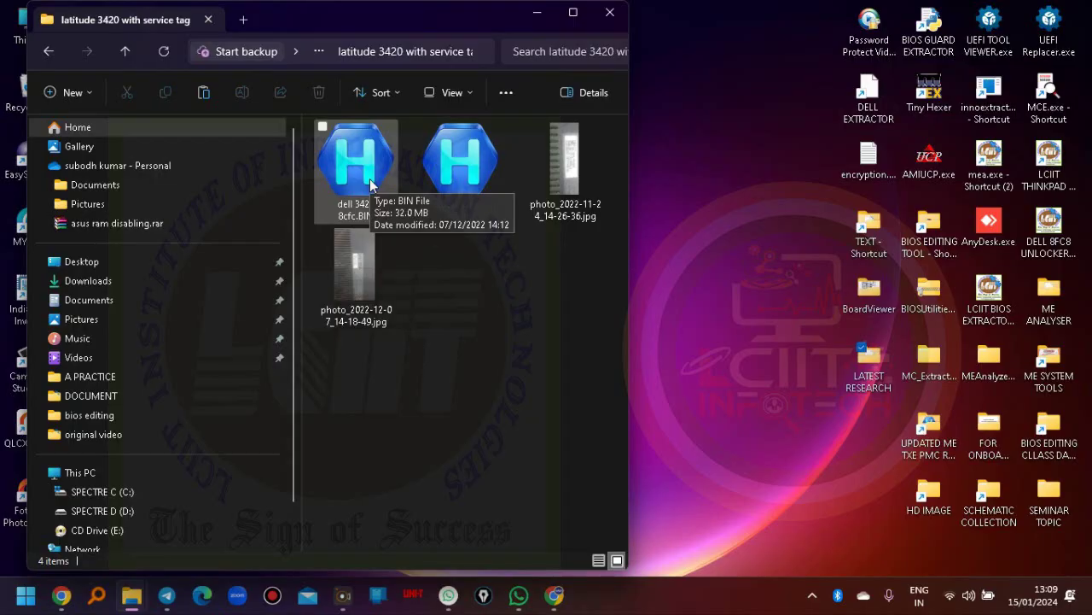
Return to the LA-G891P WITH SERVICE TAG folder and load the original GD25Q256C dump into the ME analyzer, mea.exe.
{"action": "left_click", "coordinate": [48, 51]}
{"action": "double_click", "coordinate": [404, 164]}
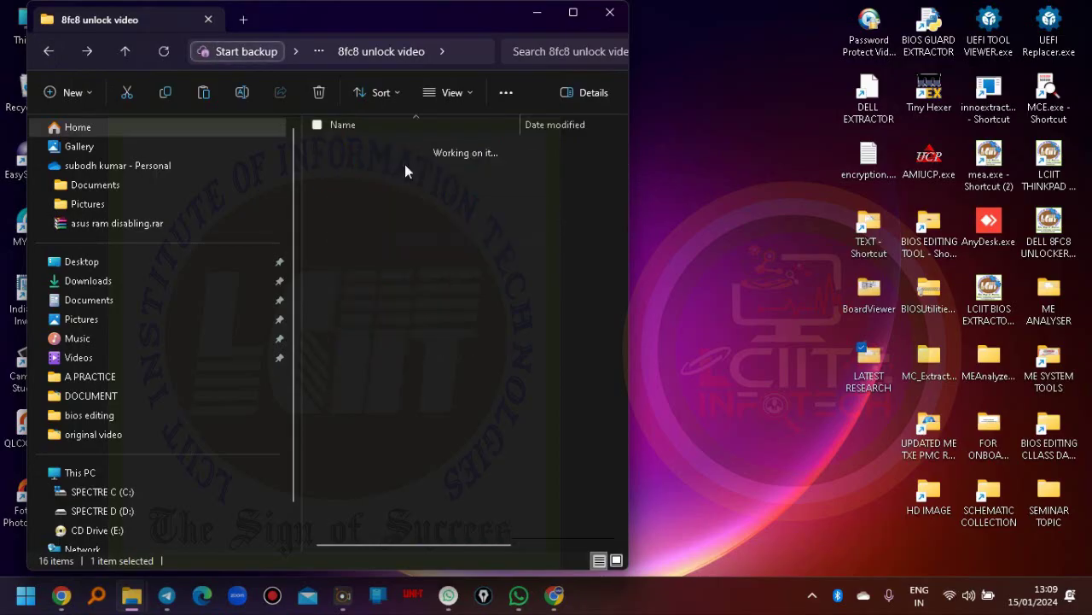
{"action": "left_click", "coordinate": [573, 12]}
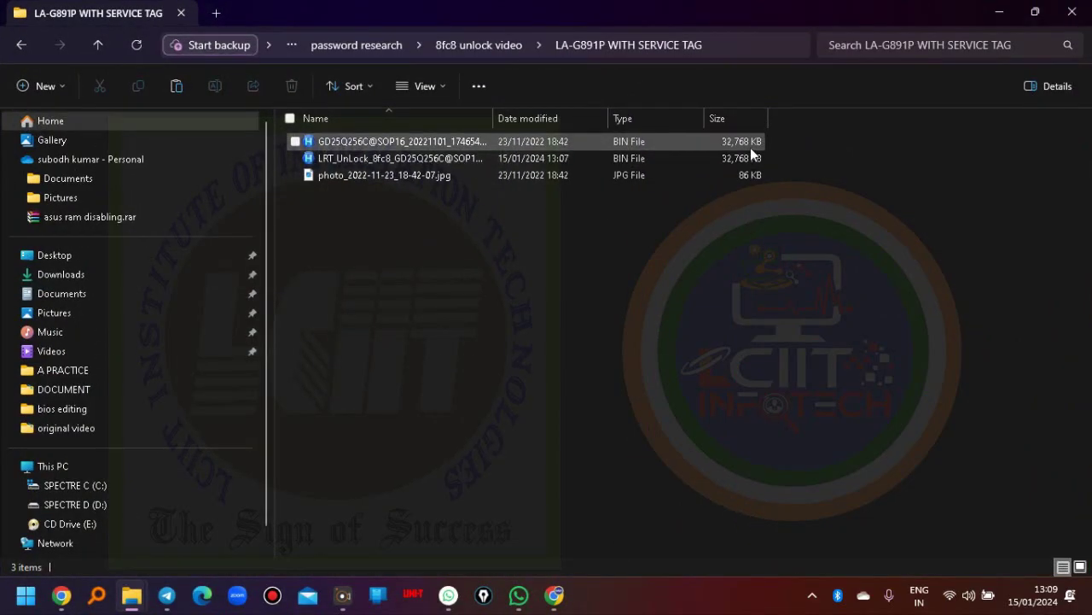
{"action": "left_click", "coordinate": [1035, 12]}
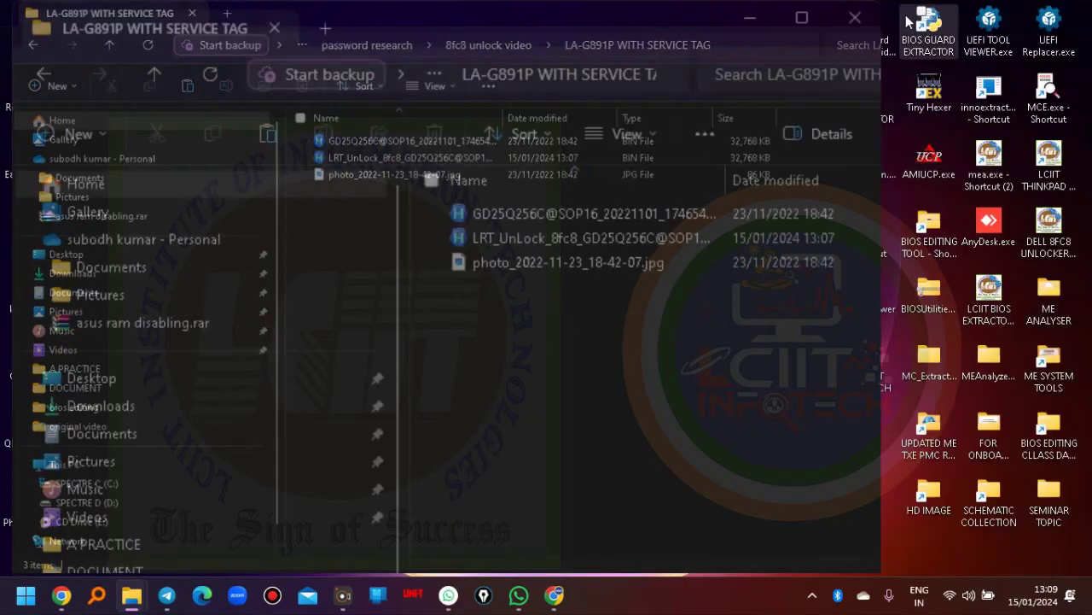
{"action": "left_click_drag", "start_coordinate": [405, 154], "coordinate": [979, 149]}
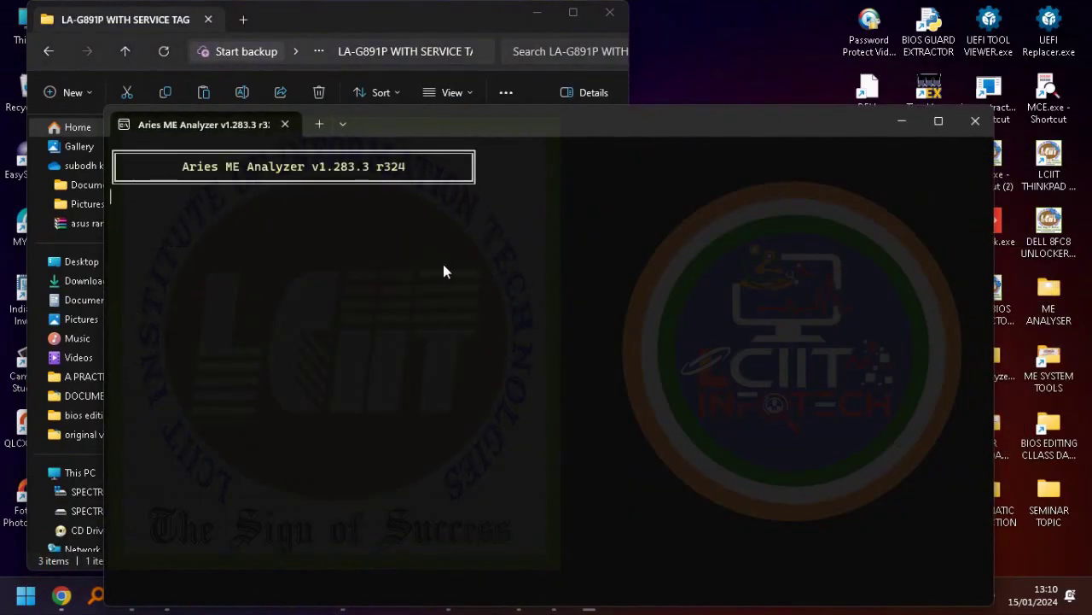
Review the ME firmware report for the LA-G891P dump, including version, SKU, chipset and file system state, and close it.
{"action": "scroll", "coordinate": [415, 257], "scroll_direction": "up", "scroll_amount": 12}
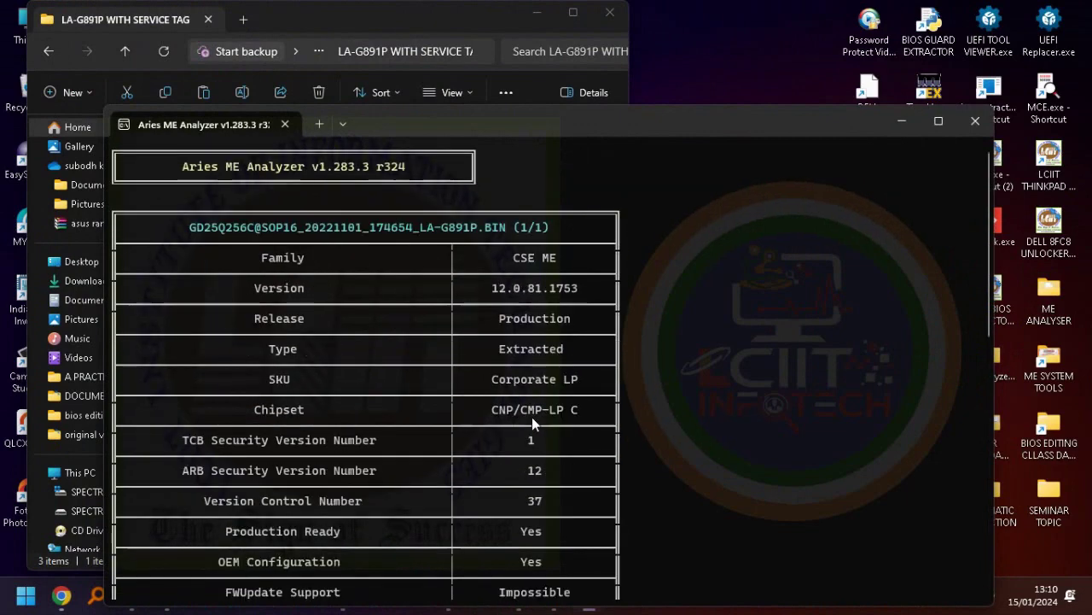
{"action": "scroll", "coordinate": [532, 407], "scroll_direction": "down", "scroll_amount": 8}
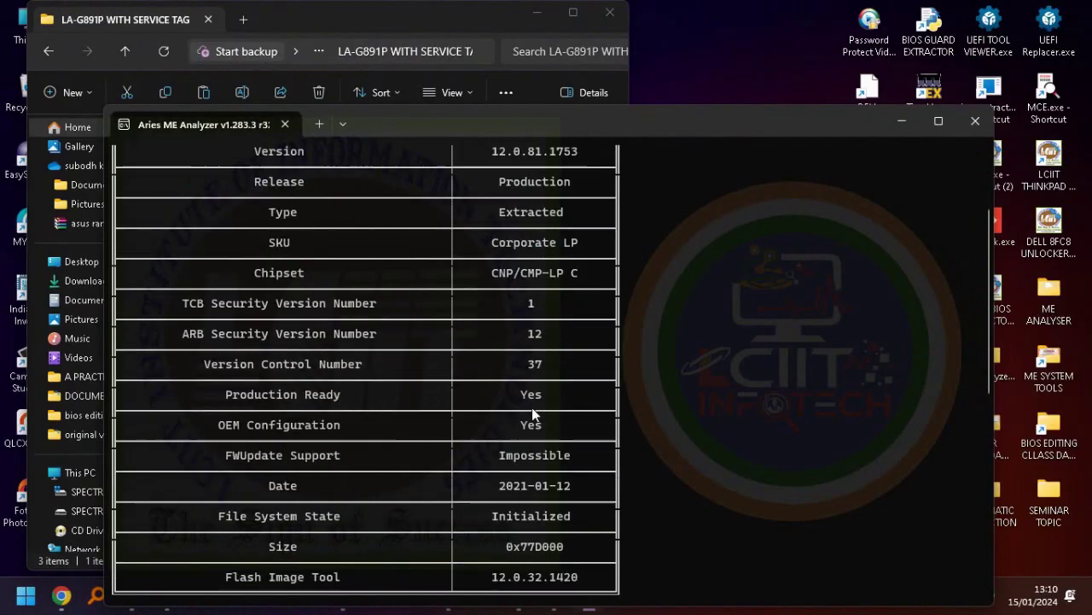
{"action": "scroll", "coordinate": [533, 407], "scroll_direction": "up", "scroll_amount": 8}
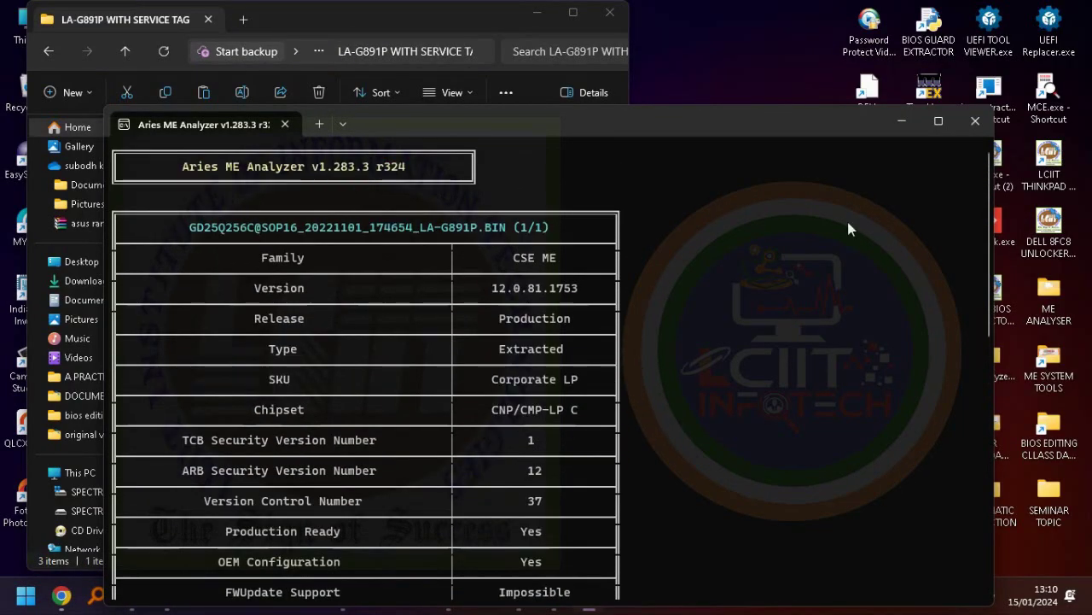
{"action": "left_click", "coordinate": [971, 121]}
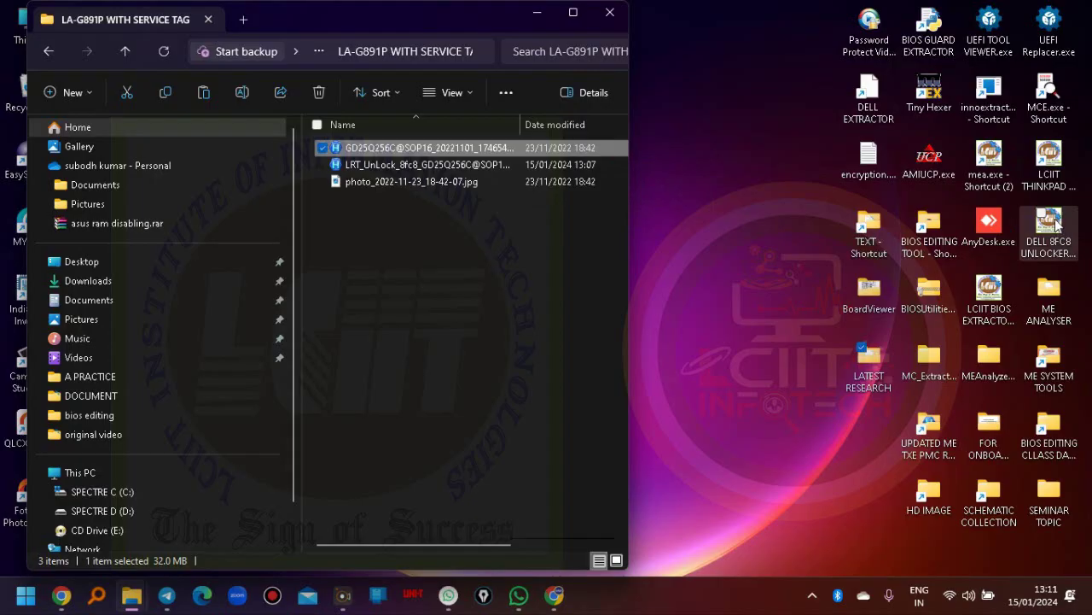
Open the dell latitude 5420 folder inside 8fc8 unlock video to view its BIOS files.
{"action": "left_click", "coordinate": [49, 51]}
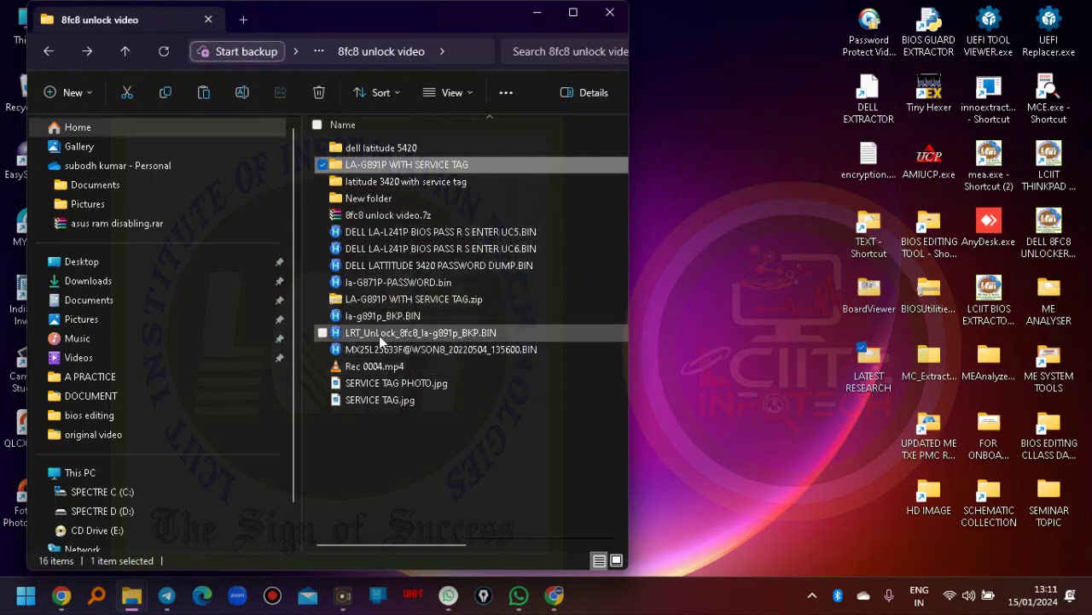
{"action": "double_click", "coordinate": [391, 152]}
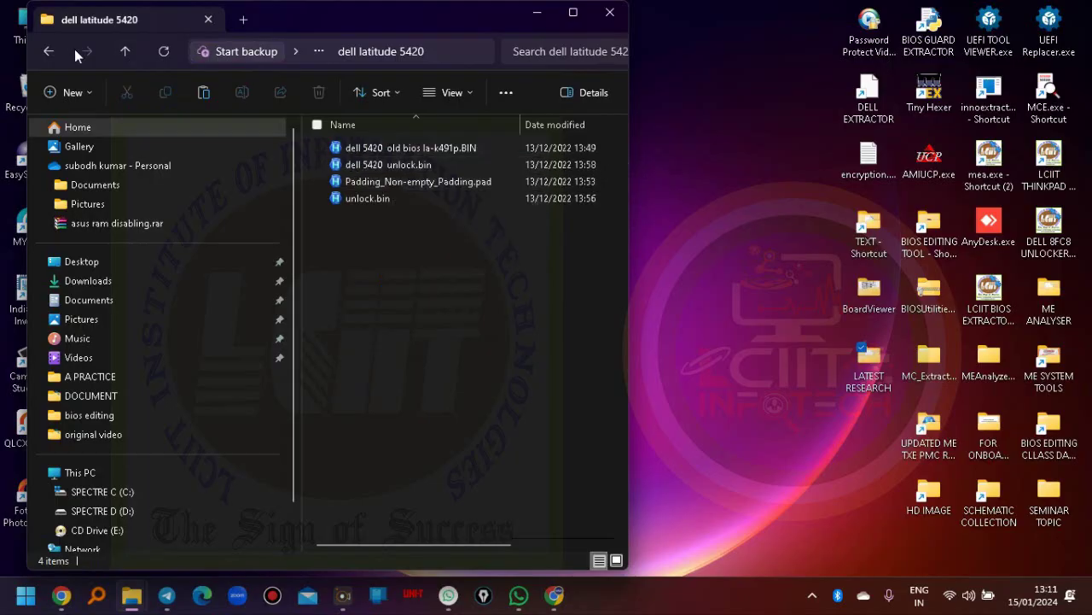
Return to the 8fc8 unlock video folder and dismiss the Quick Heal notification.
{"action": "left_click", "coordinate": [49, 54]}
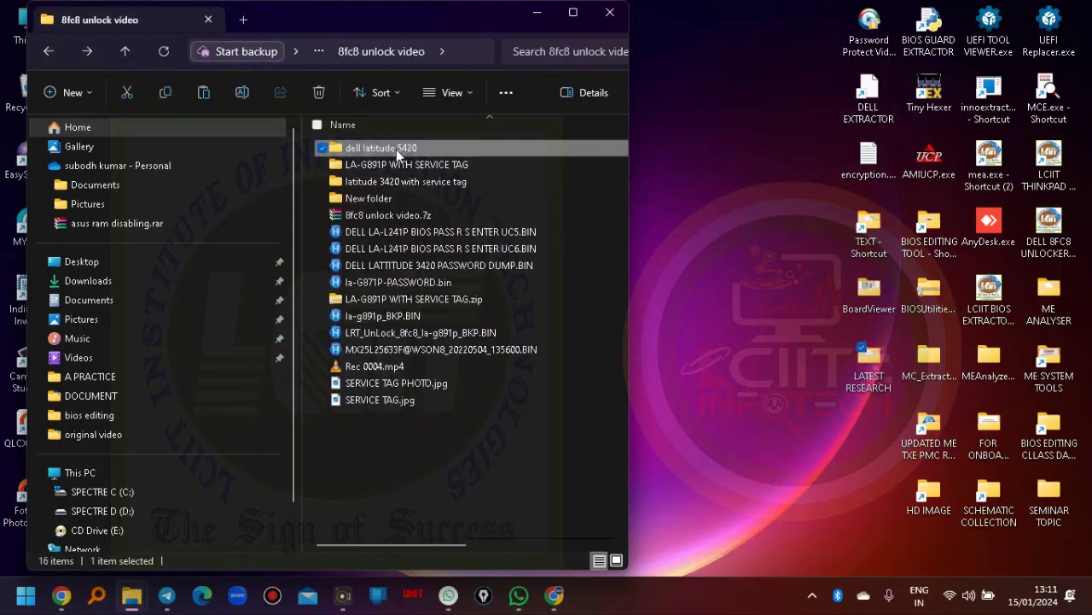
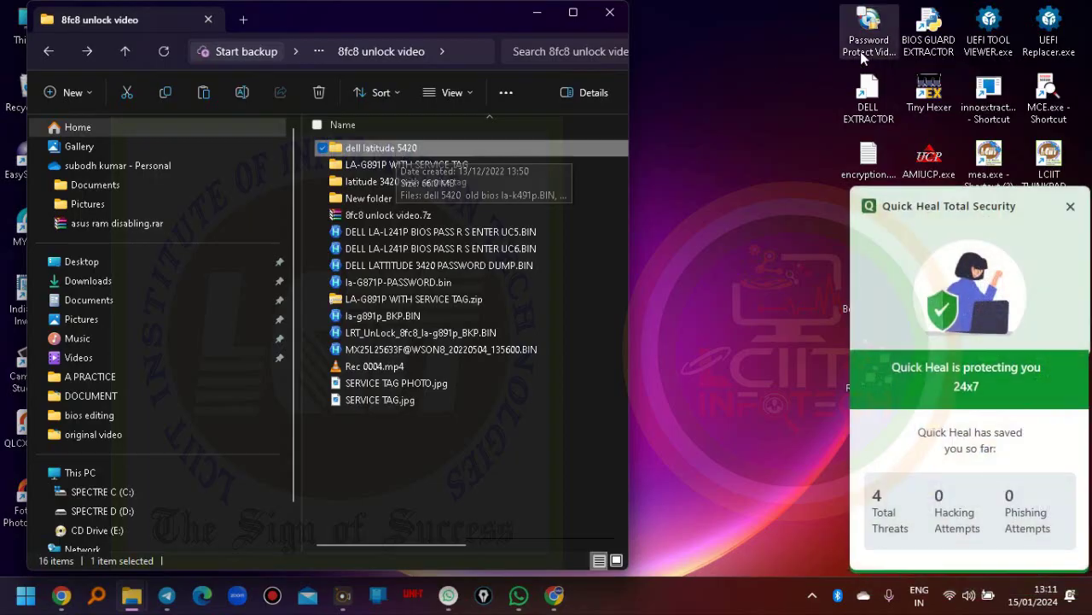
{"action": "left_click", "coordinate": [1070, 205]}
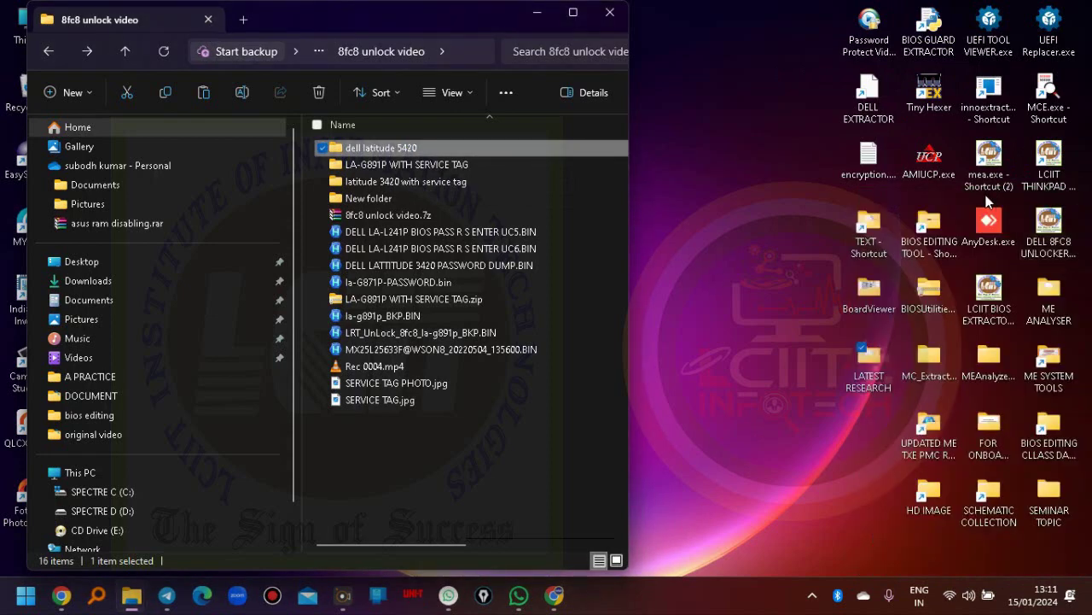
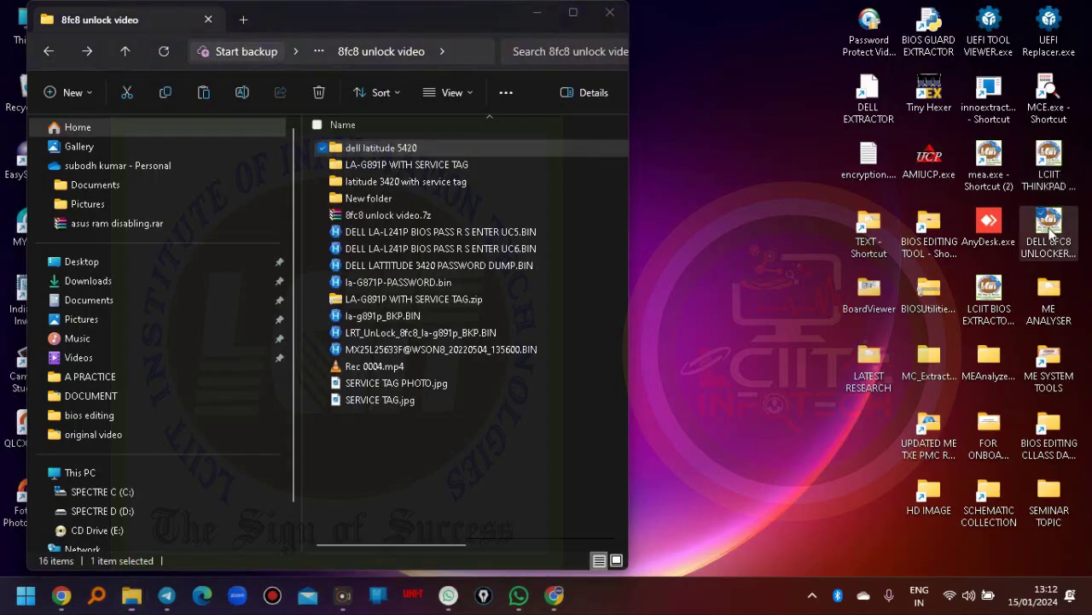
Copy DELL 8FC8 UNLOCKER.exe from the desktop and post it in the LCIIT OFFLINE BATCH channel on Telegram.
{"action": "right_click", "coordinate": [1051, 233]}
{"action": "left_click", "coordinate": [723, 177]}
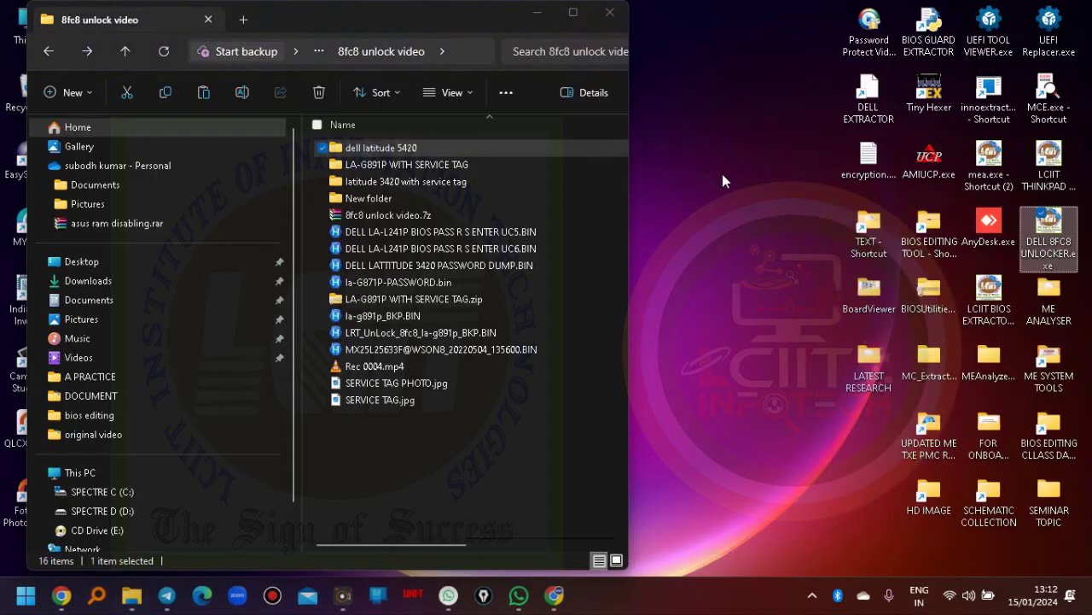
{"action": "right_click", "coordinate": [1051, 232]}
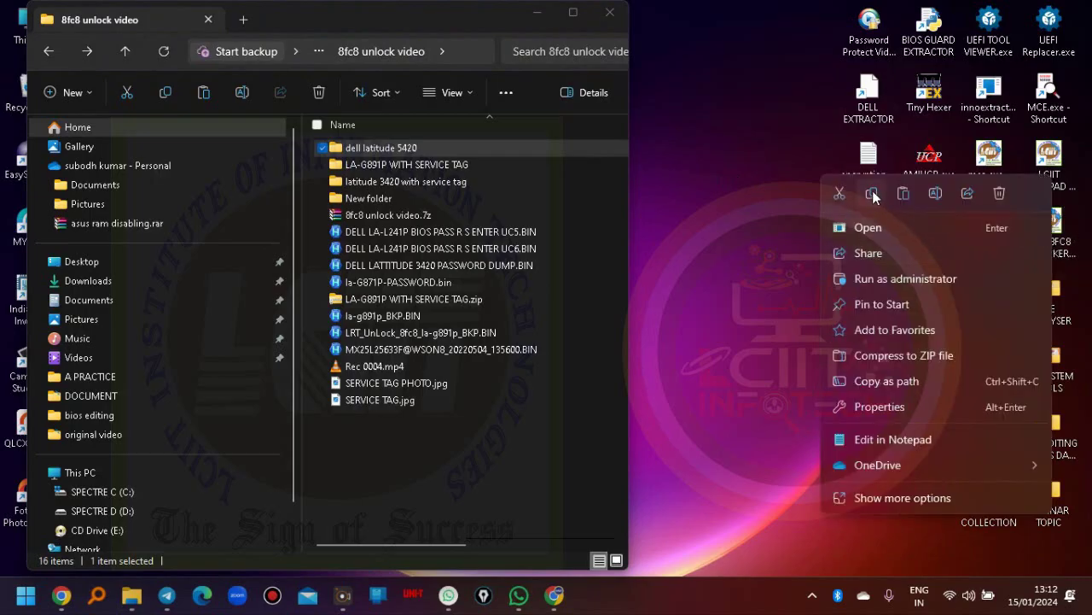
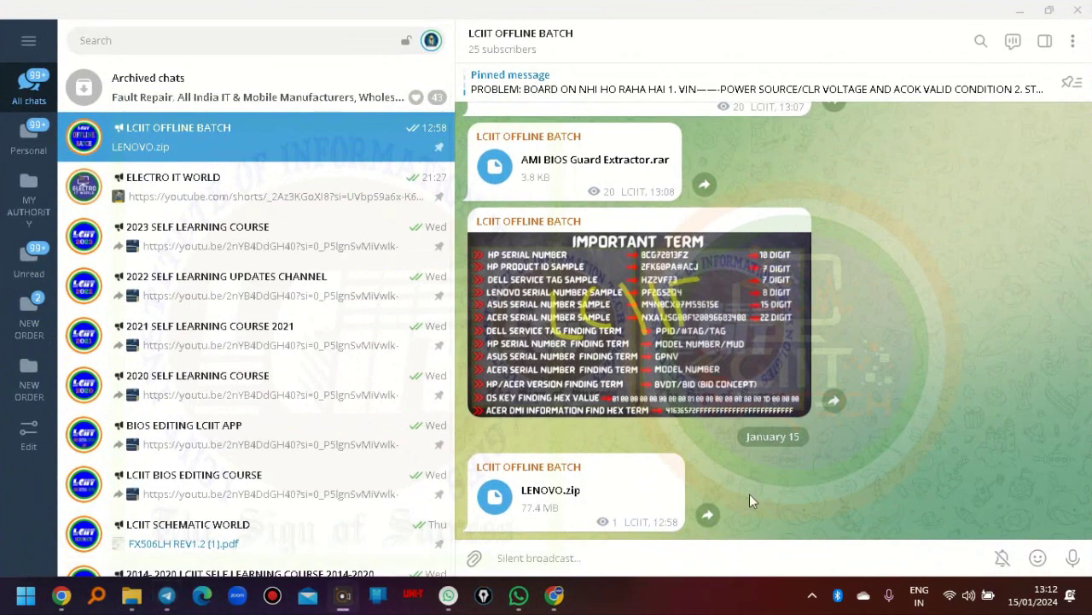
{"action": "right_click", "coordinate": [663, 559]}
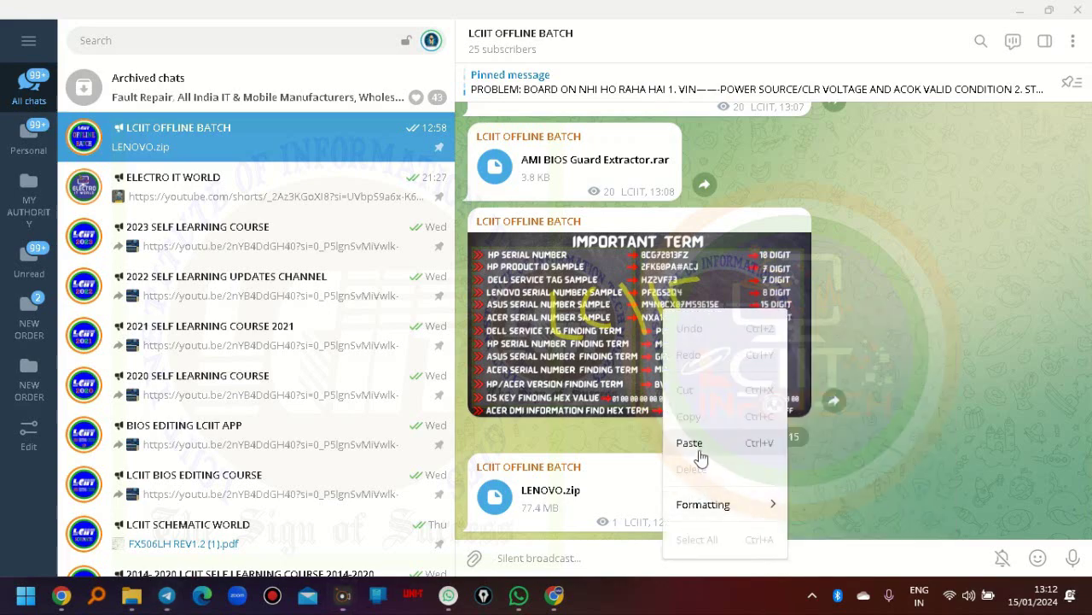
{"action": "left_click", "coordinate": [699, 446]}
{"action": "key", "text": "Return"}
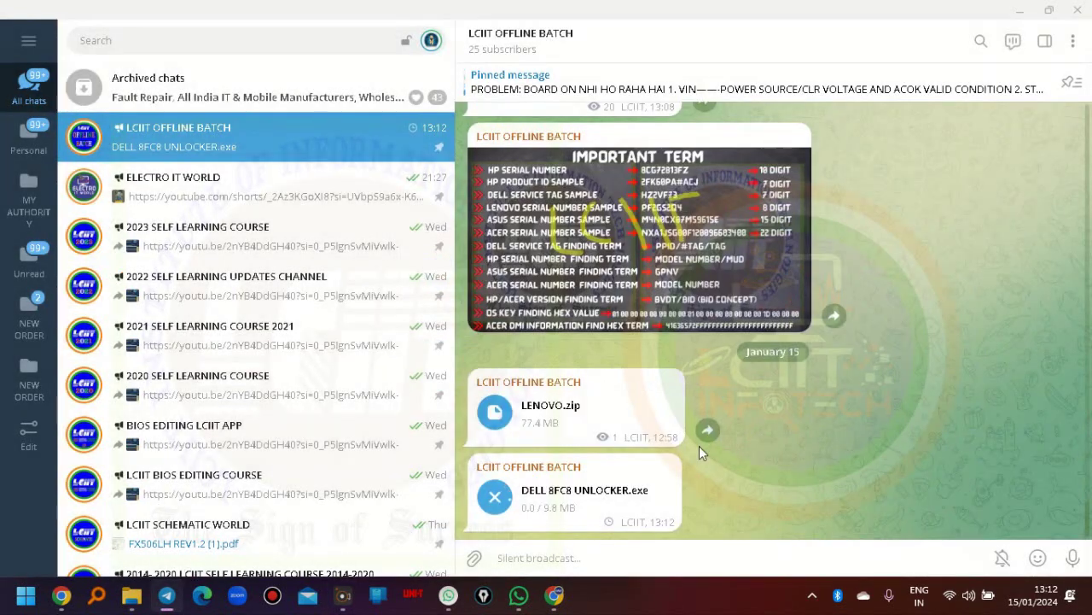
Find the ELECTRO IT WORLD channel, post the copied DELL 8FC8 UNLOCKER.exe there and minimize Telegram.
{"action": "left_click", "coordinate": [222, 35]}
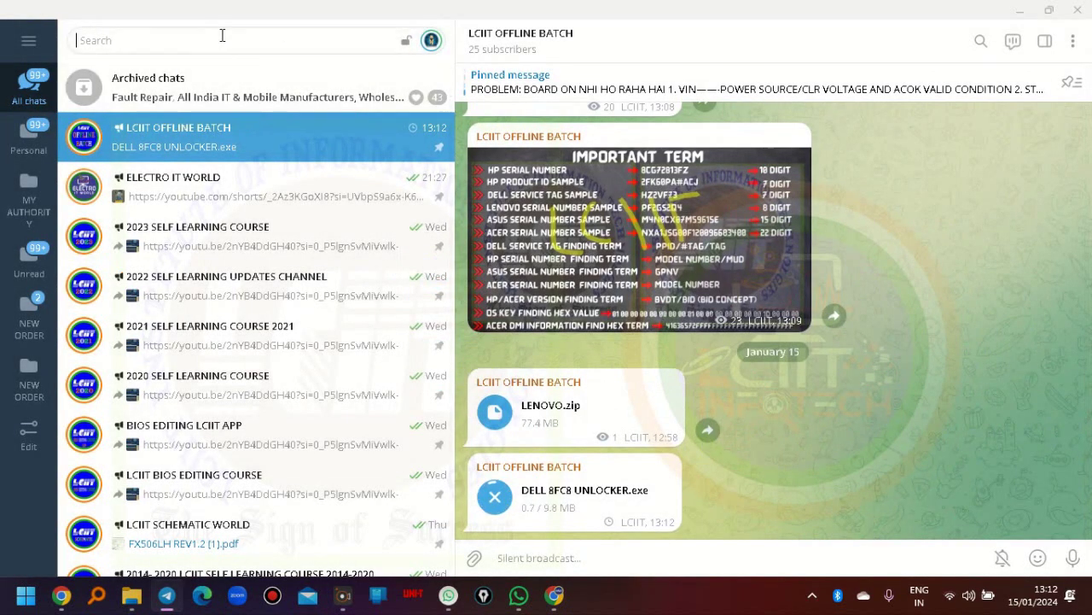
{"action": "type", "text": "elect"}
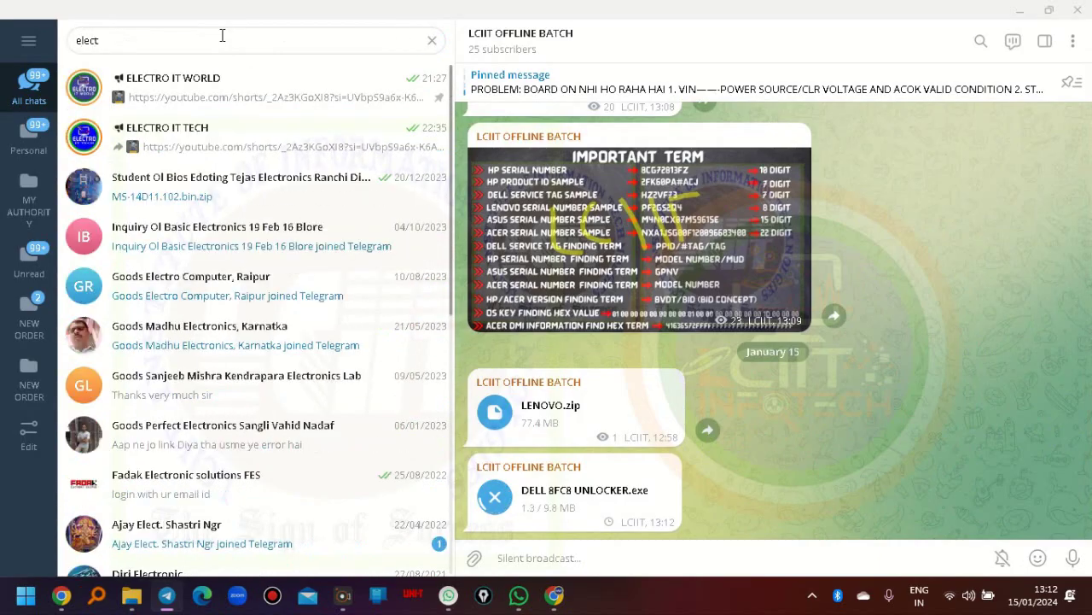
{"action": "left_click", "coordinate": [288, 101]}
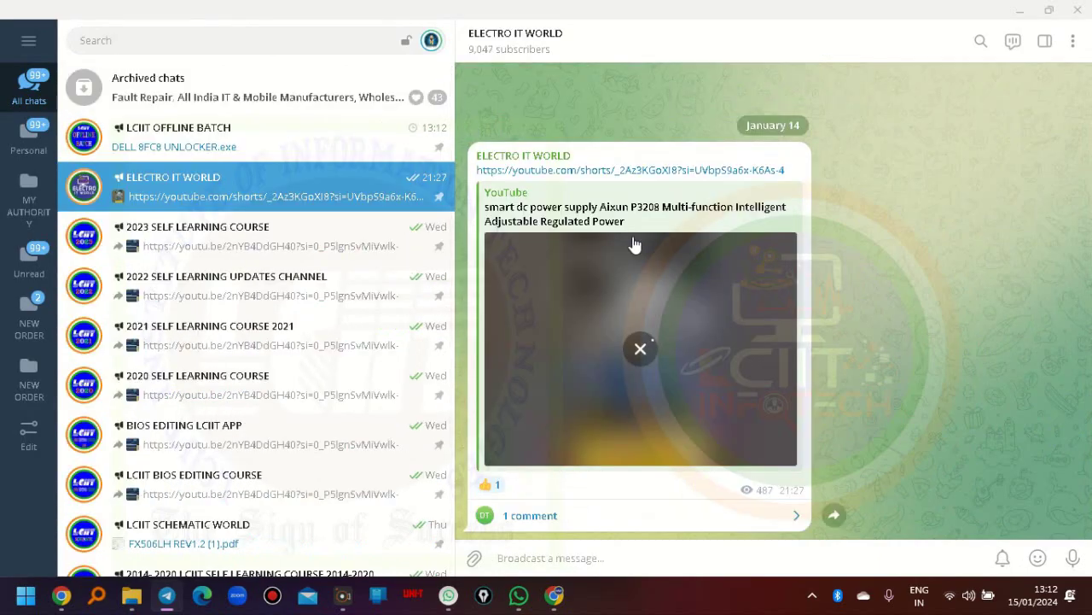
{"action": "key", "text": "ctrl+v"}
{"action": "key", "text": "Return"}
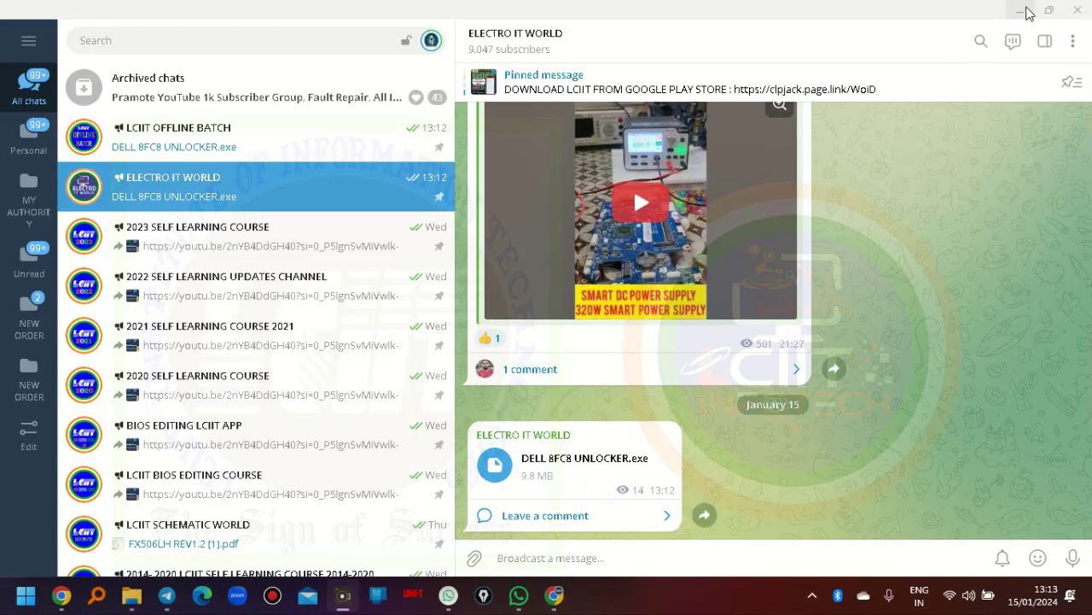
{"action": "left_click", "coordinate": [1019, 10]}
{"action": "left_click", "coordinate": [784, 433]}
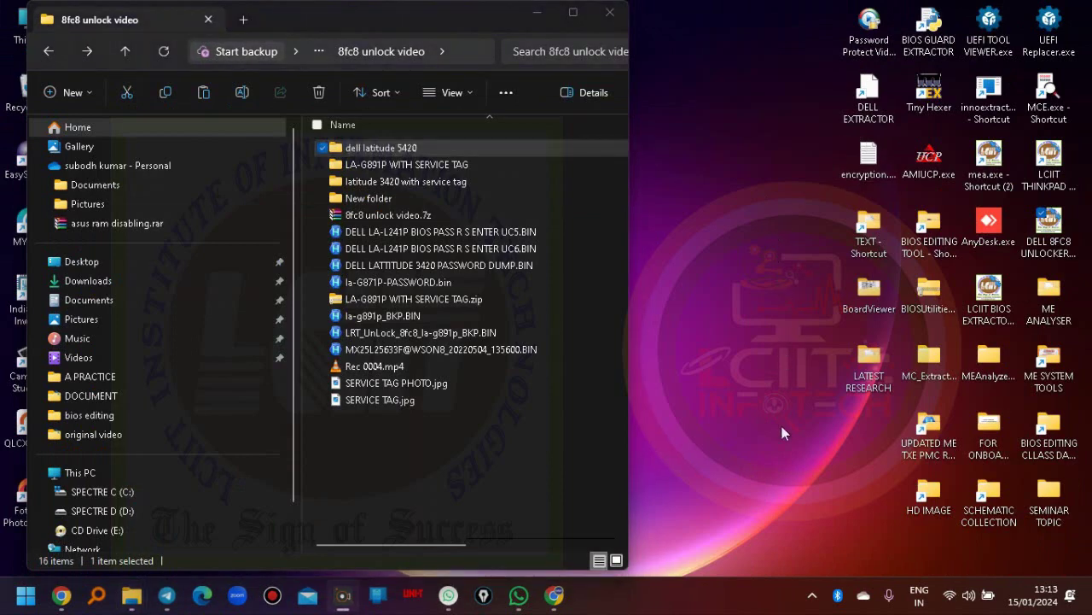
{"action": "left_click", "coordinate": [994, 299]}
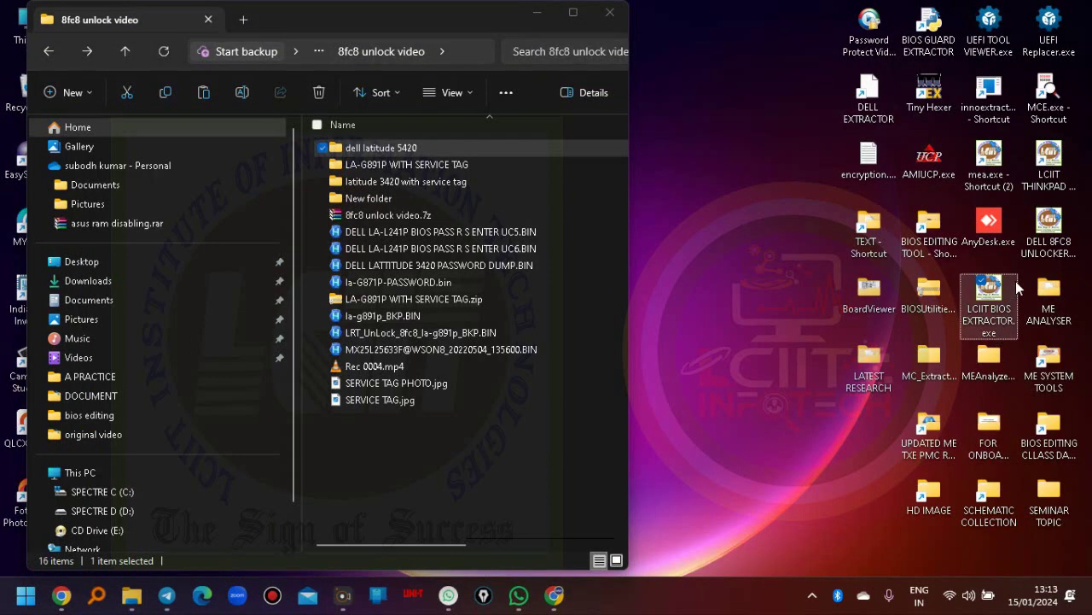
{"action": "left_click", "coordinate": [1054, 192]}
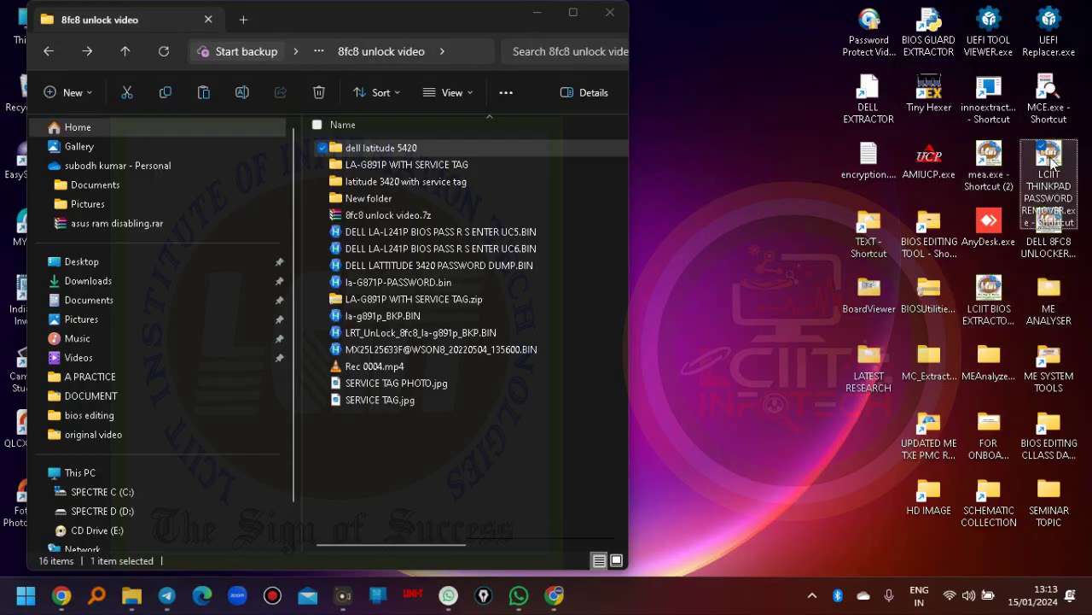